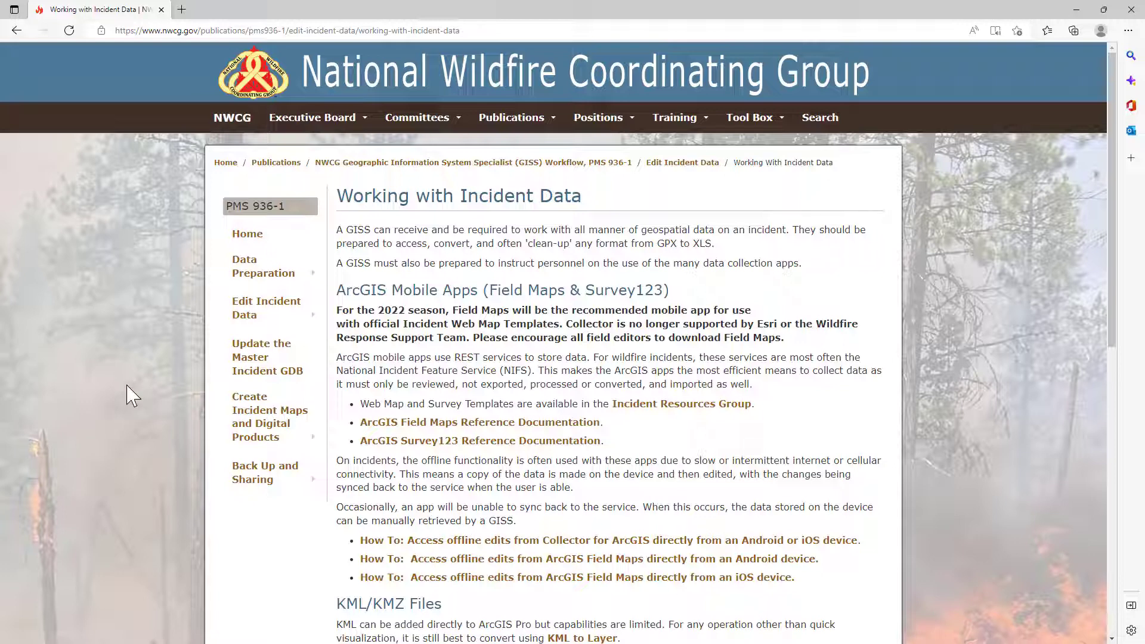
- Read the NWCG Working with Incident Data guidance on mobile apps and KML/KMZ files
mouse_move(245, 316)
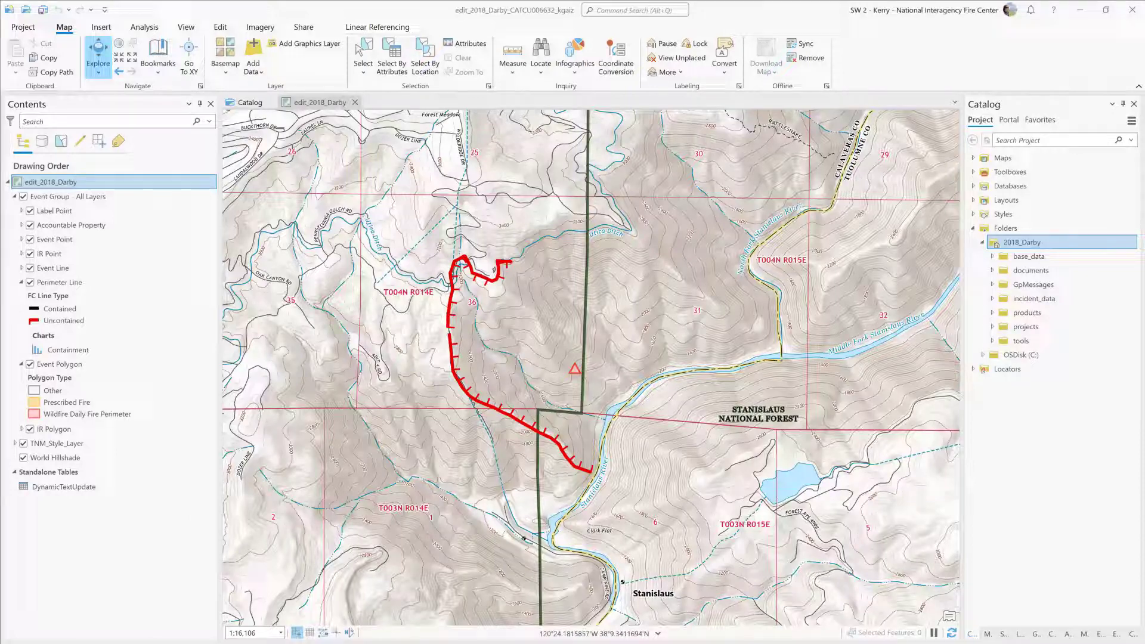
- Expand TNM_Style_Layer and list the layers by selection, then by editing
click(58, 443)
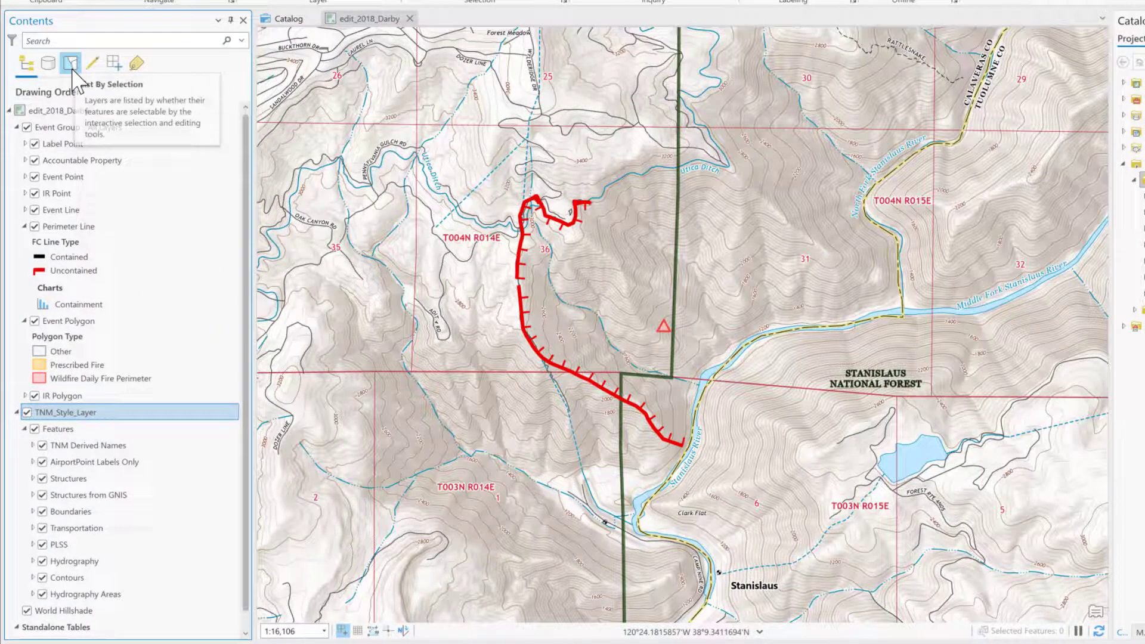
click(72, 65)
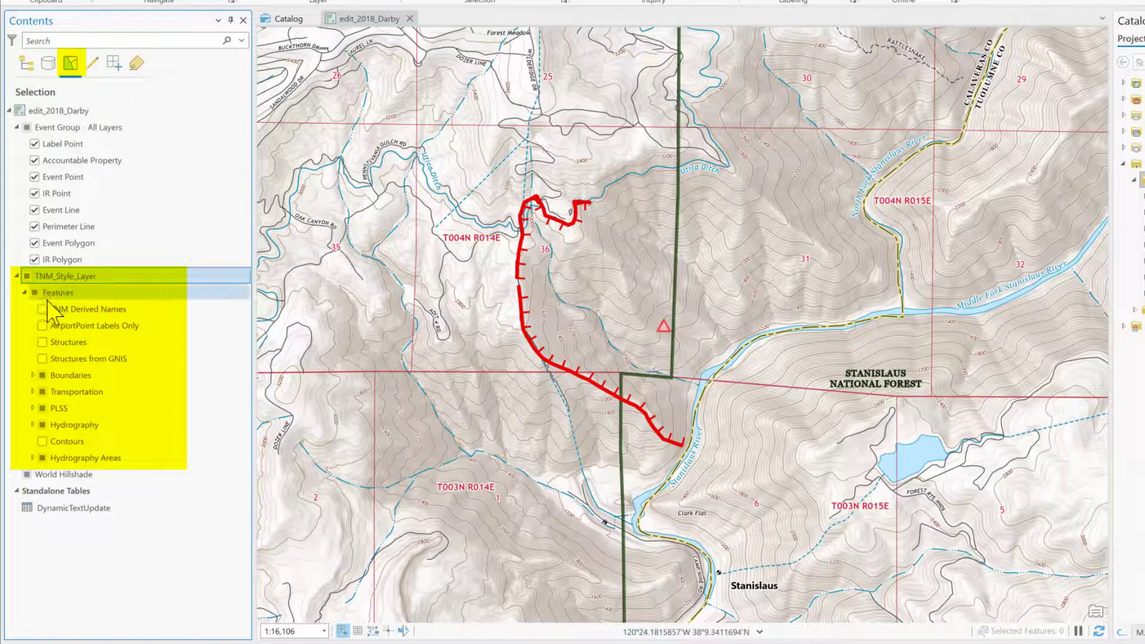
click(93, 64)
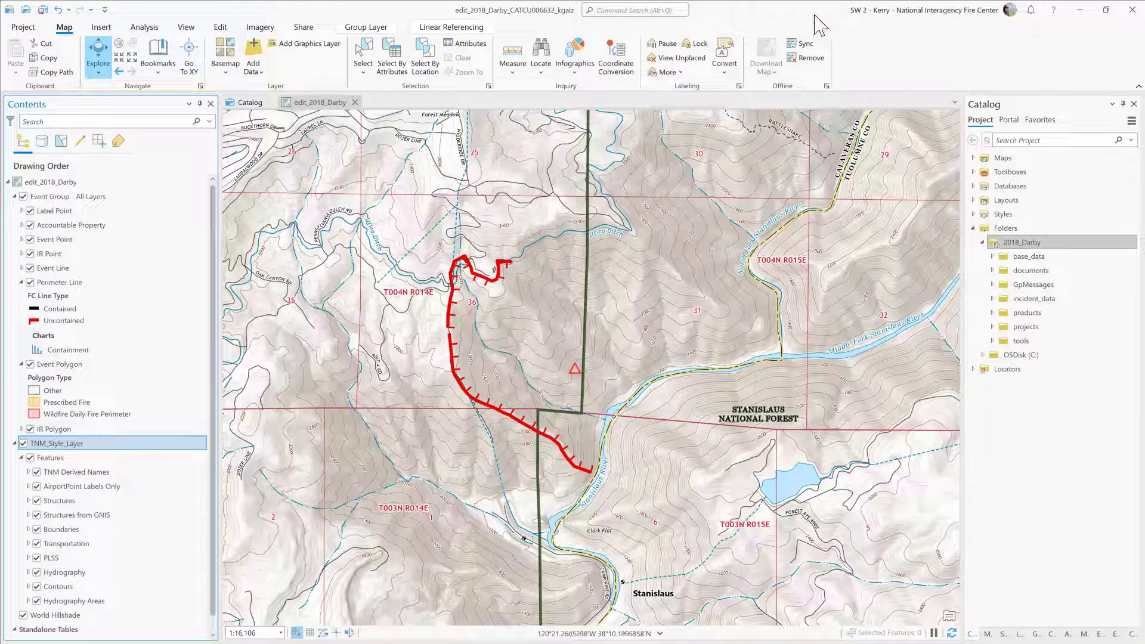
- Sync the Darby map's offline edits with the service, then select the Event Line layer
click(800, 43)
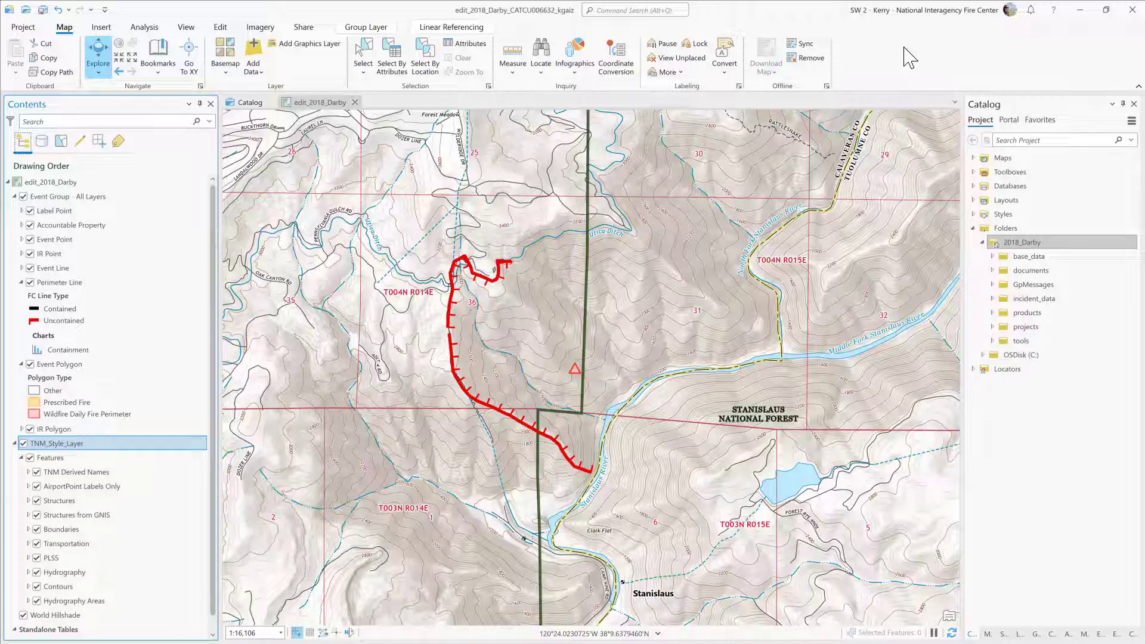
key(Up)
key(Up)
key(Up)
key(Up)
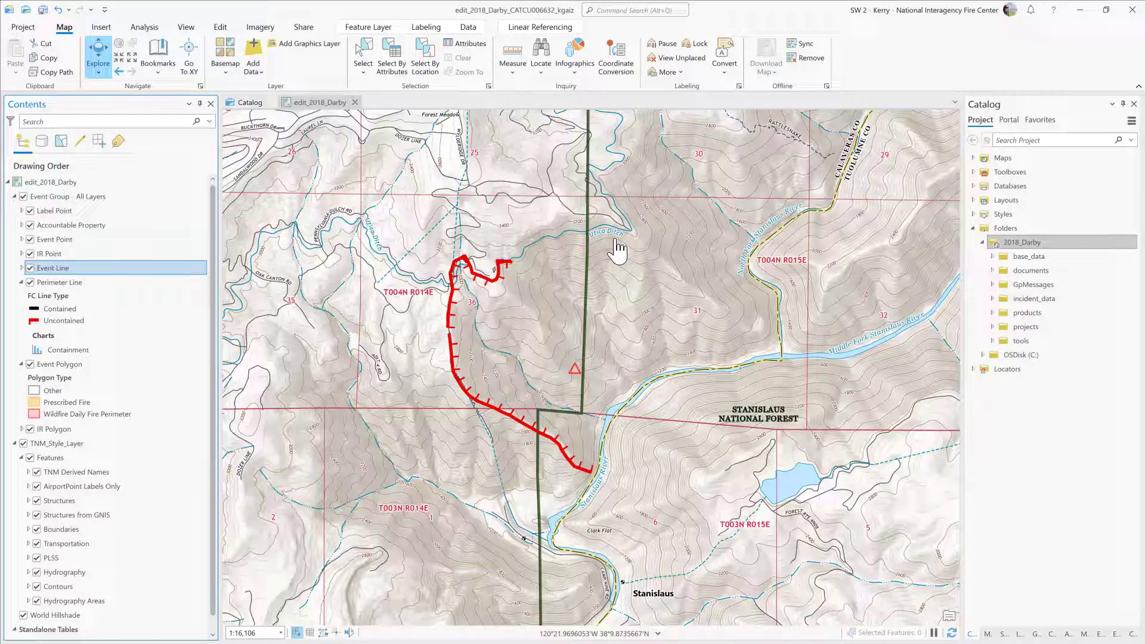
- Inspect the red Event Line feature's attributes in its pop-up, then close it
click(455, 369)
click(452, 361)
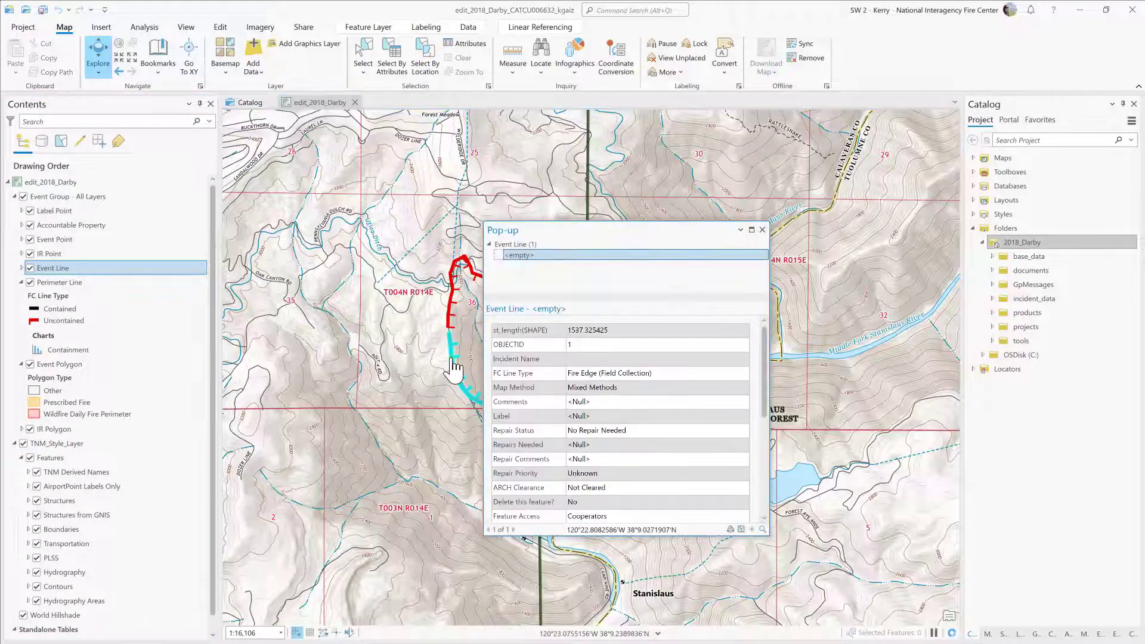
scroll(716, 411, down, 3)
scroll(719, 420, down, 3)
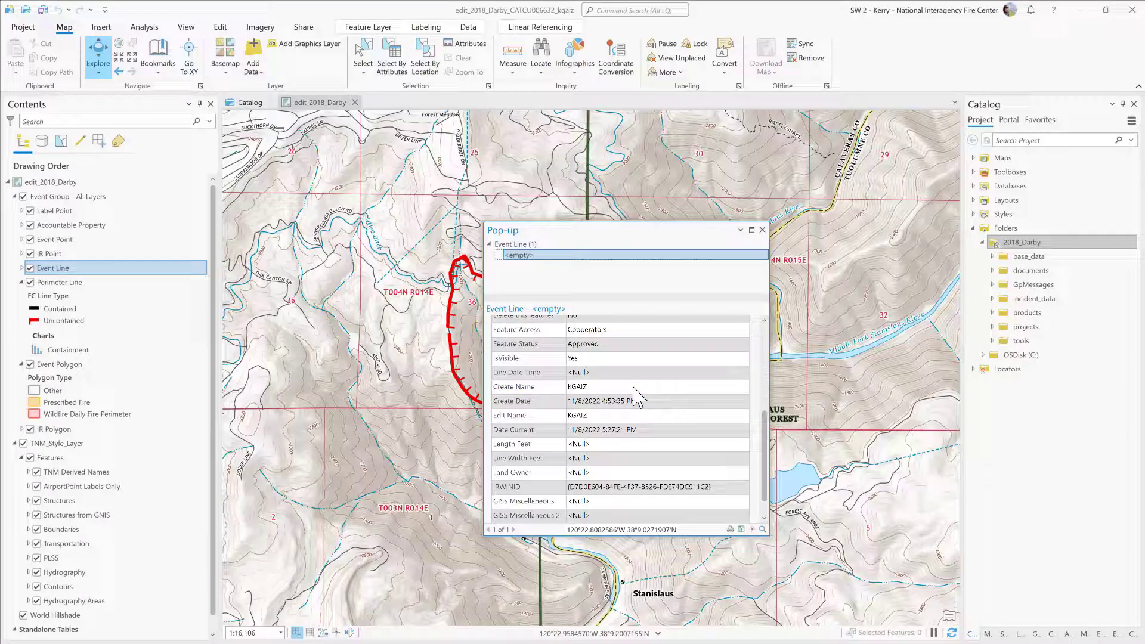
click(762, 229)
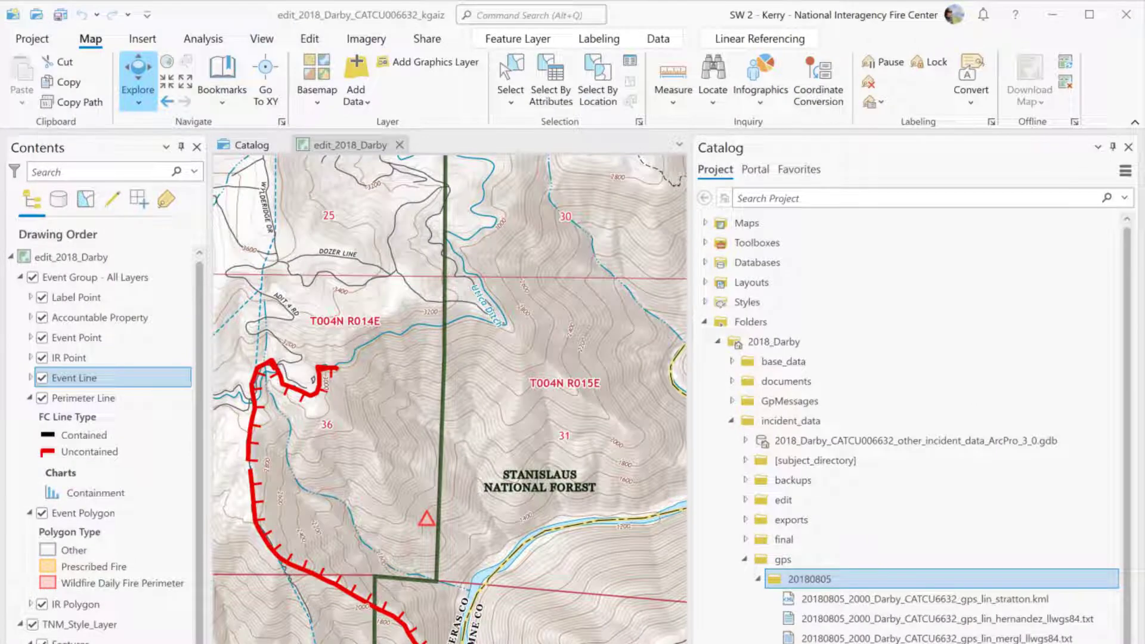
- Open the KML To Layer tool with the stratton KML track in 20180805 as input
click(222, 39)
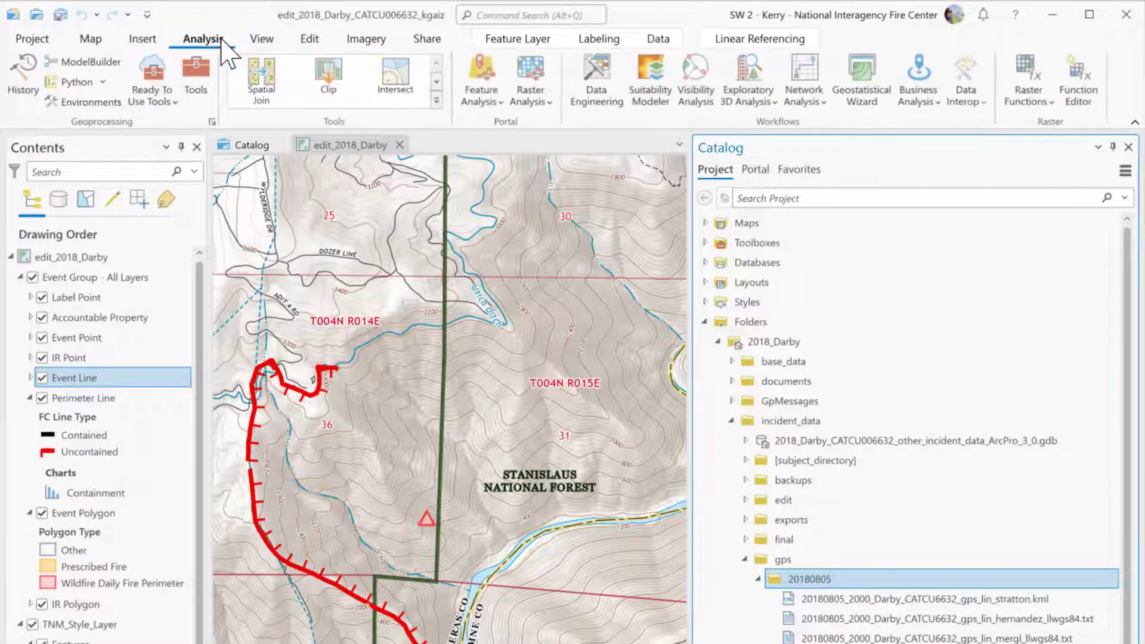
click(198, 93)
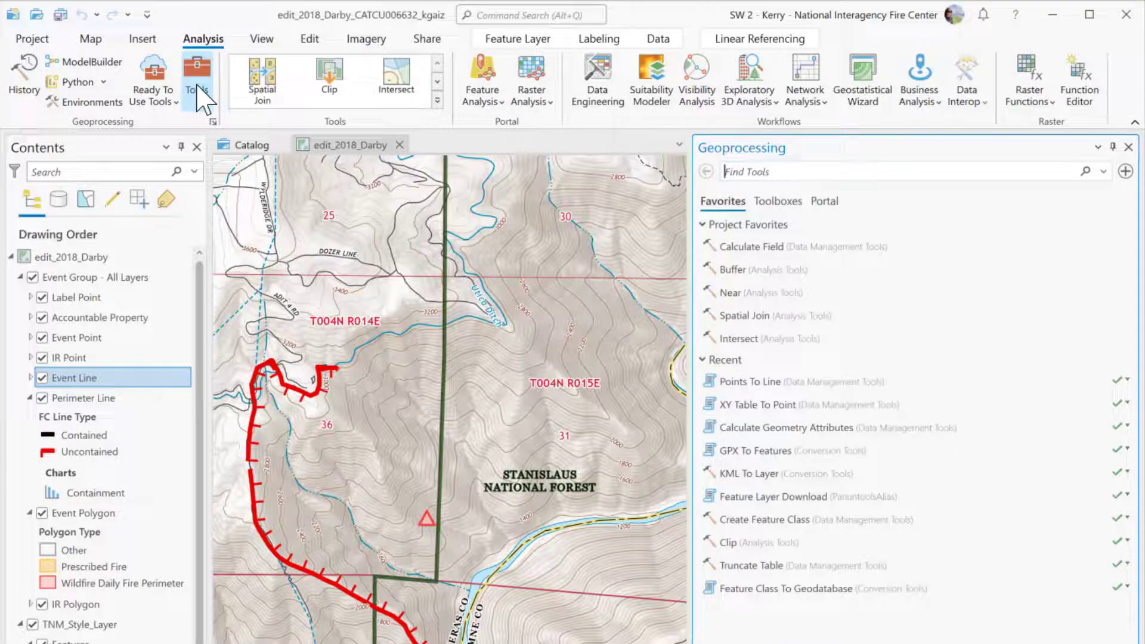
text(x)
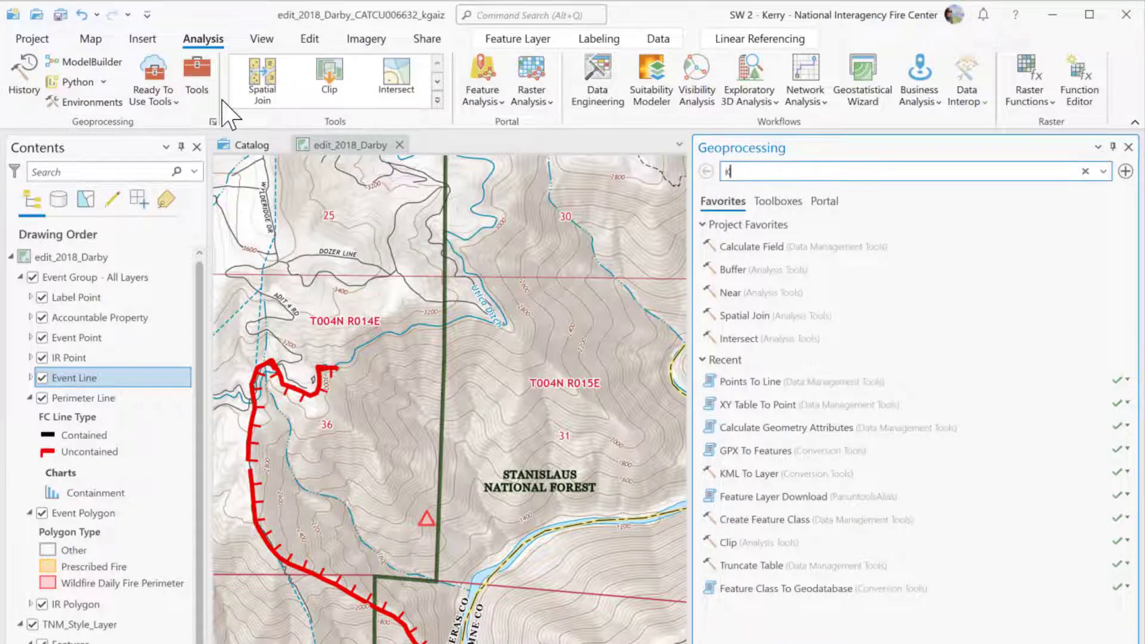
text(ML)
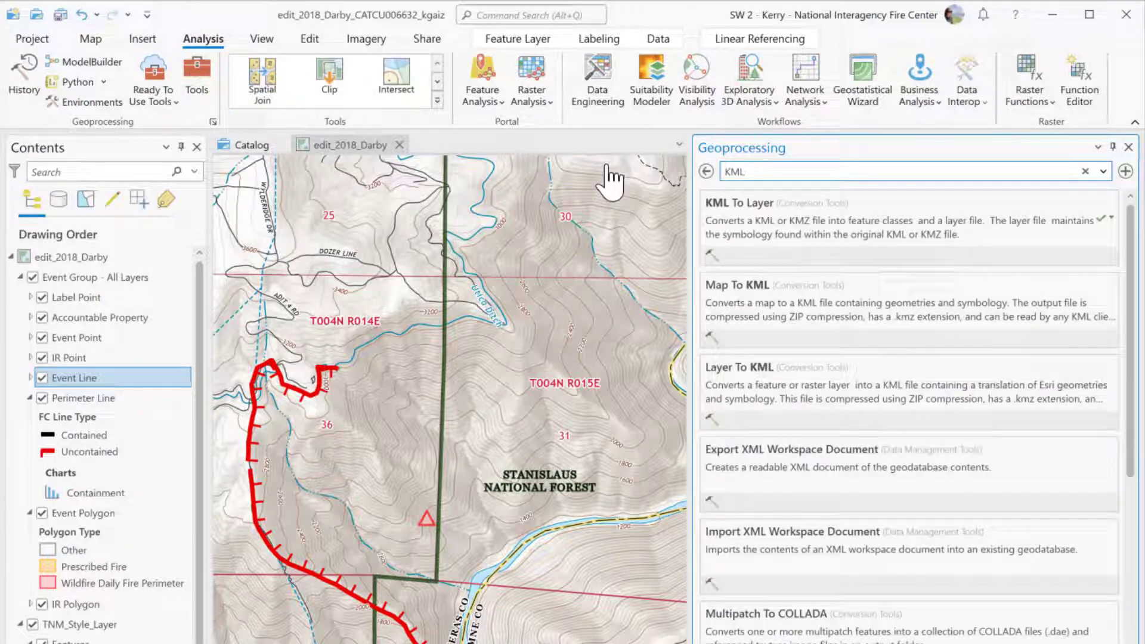
click(803, 241)
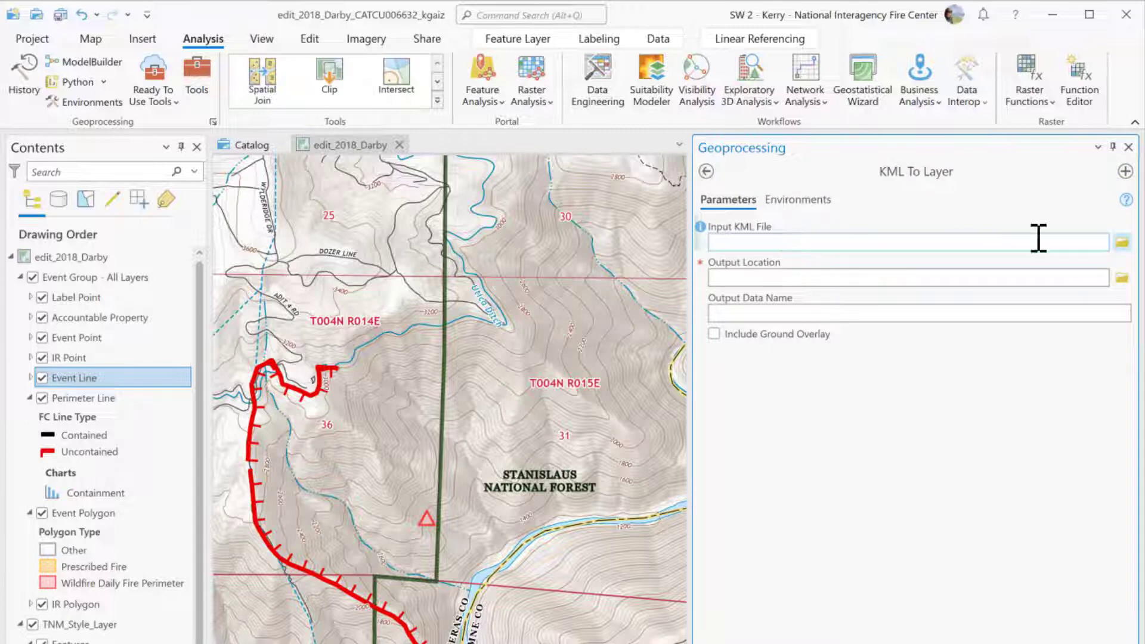
click(1122, 242)
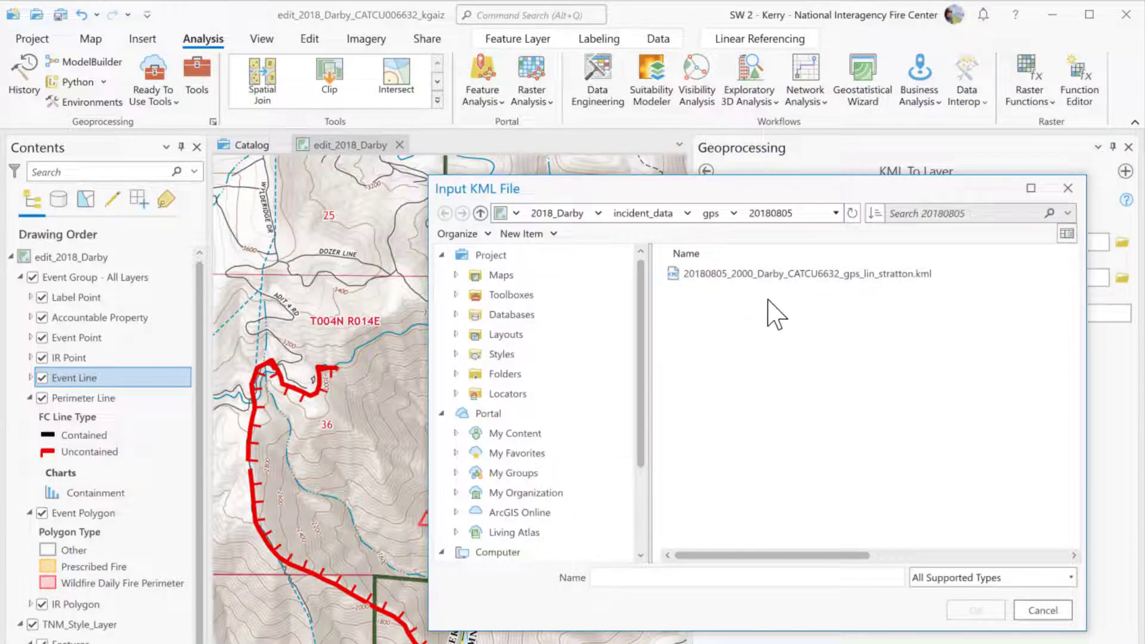
click(767, 295)
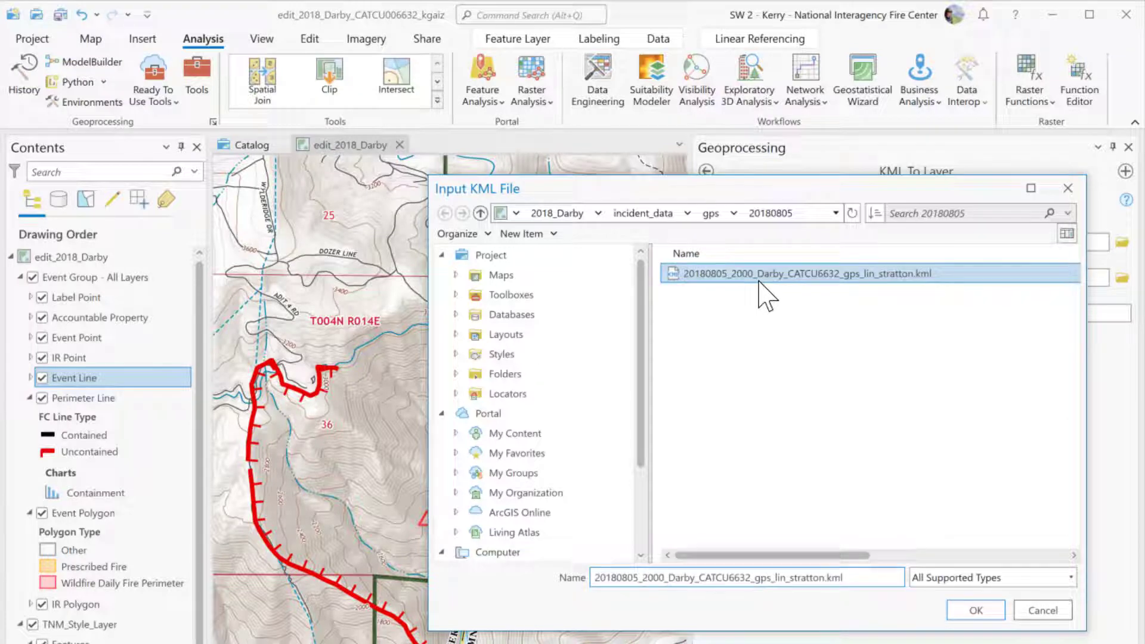
click(976, 609)
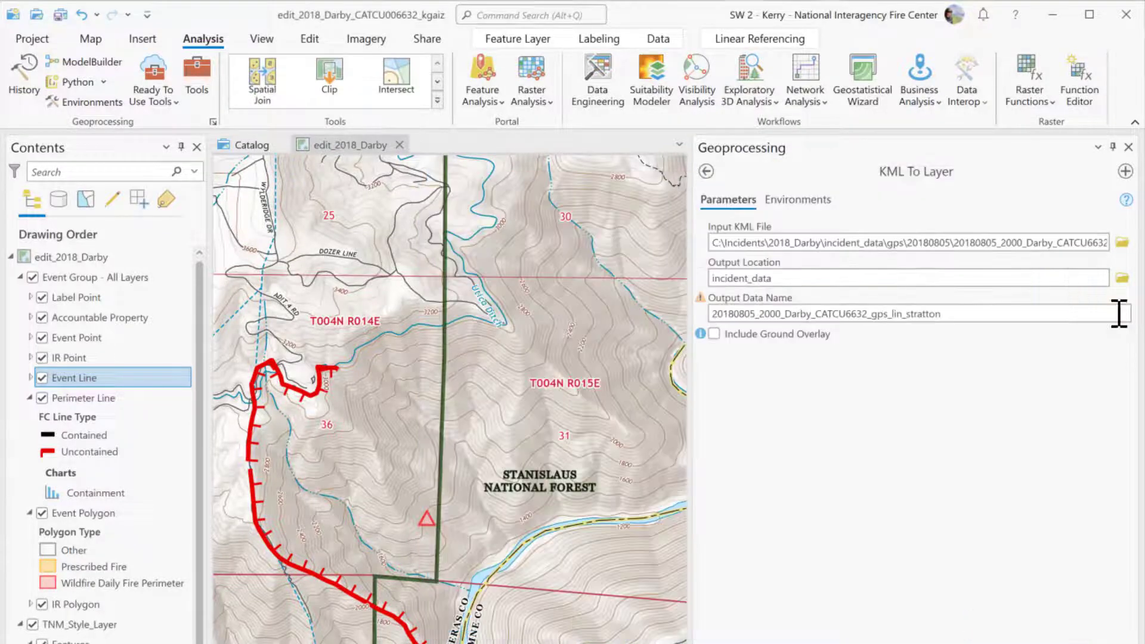
- Set the output location to the 20180805 gps folder and run the KML conversion
click(1121, 278)
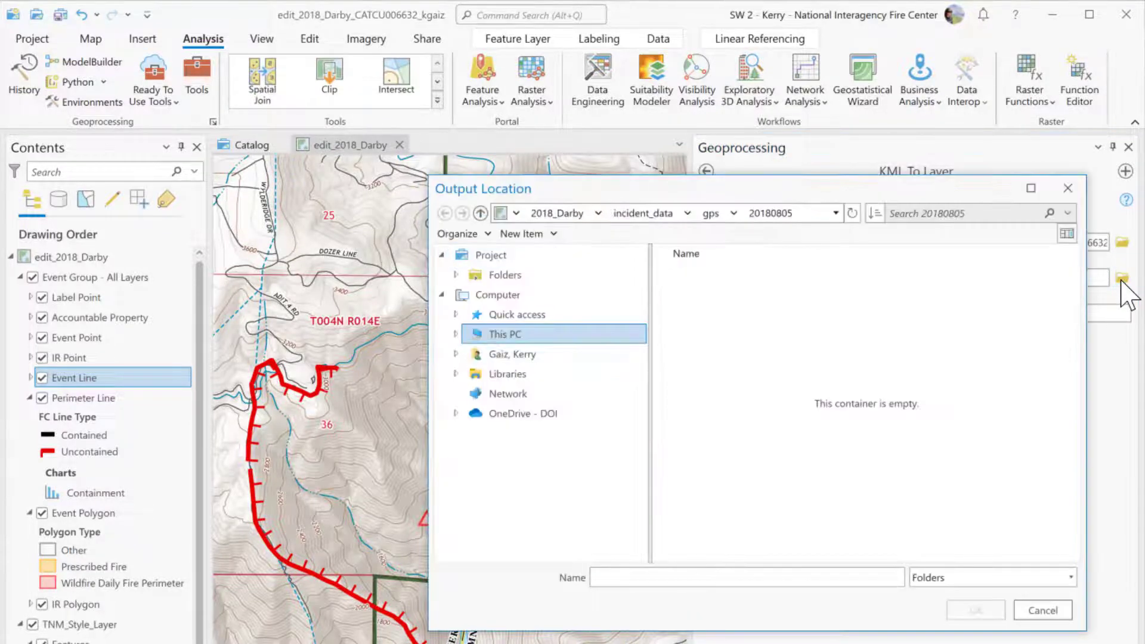
click(711, 216)
double_click(697, 274)
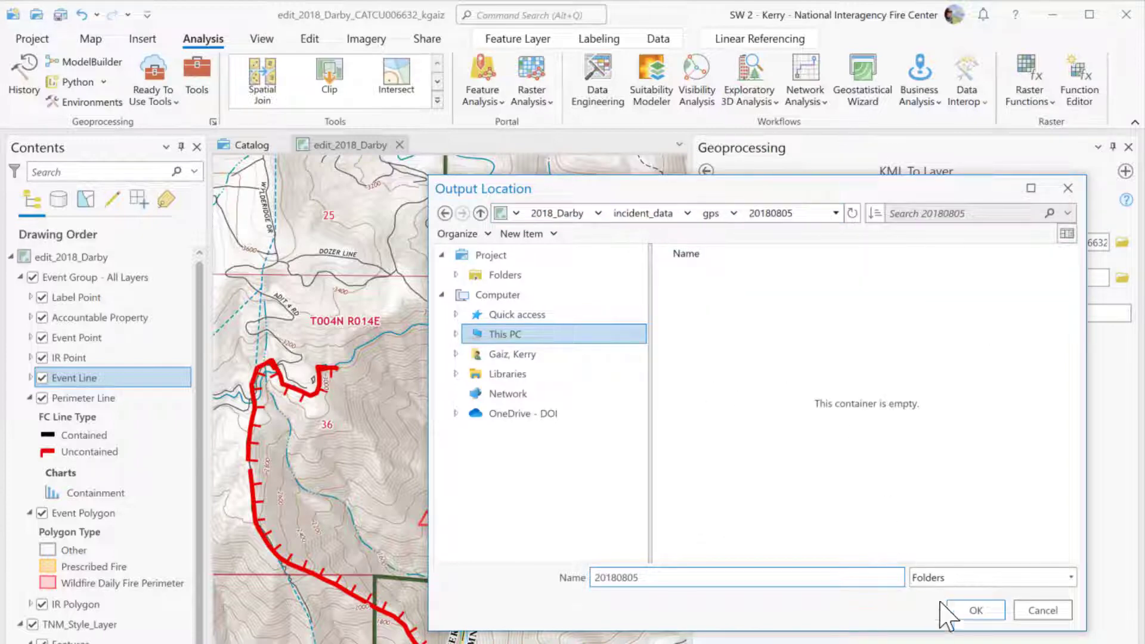
click(976, 609)
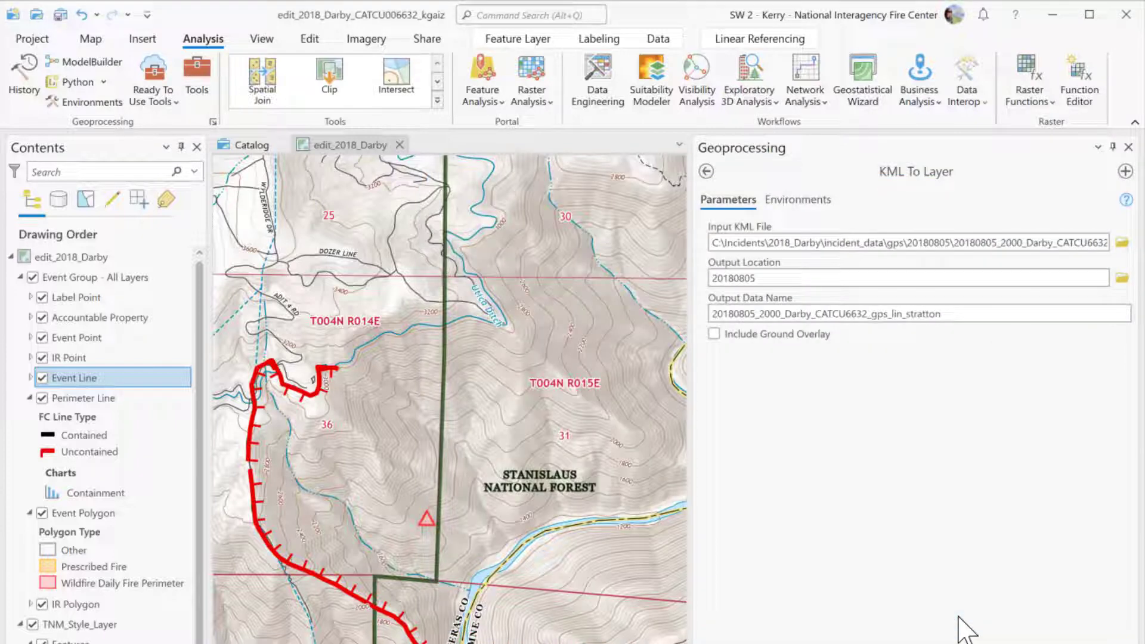
click(1059, 316)
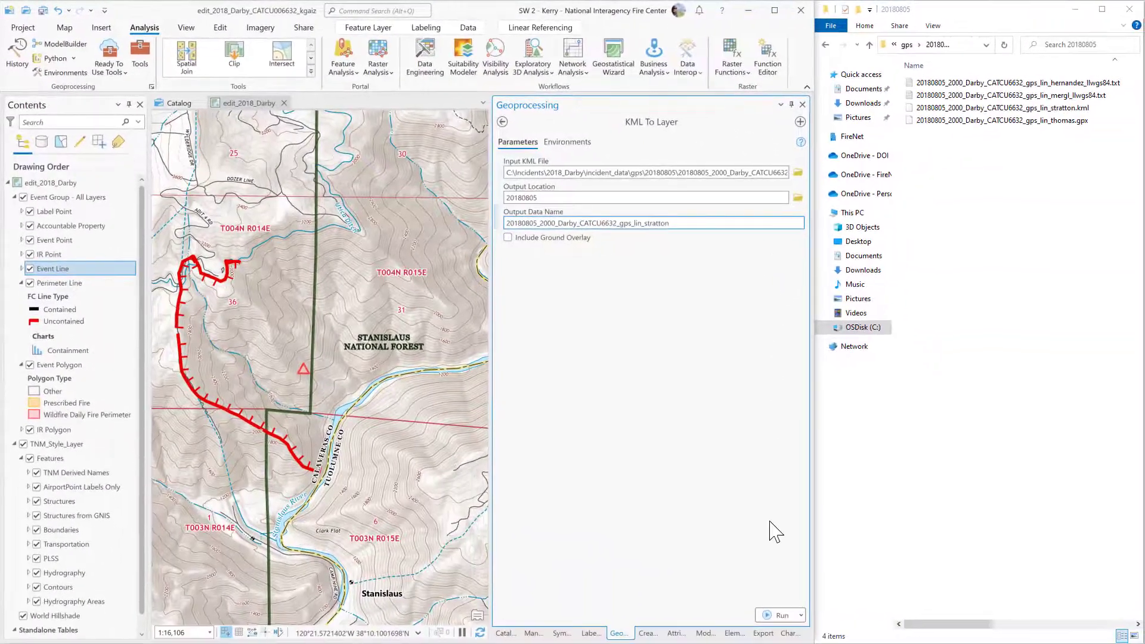
click(778, 615)
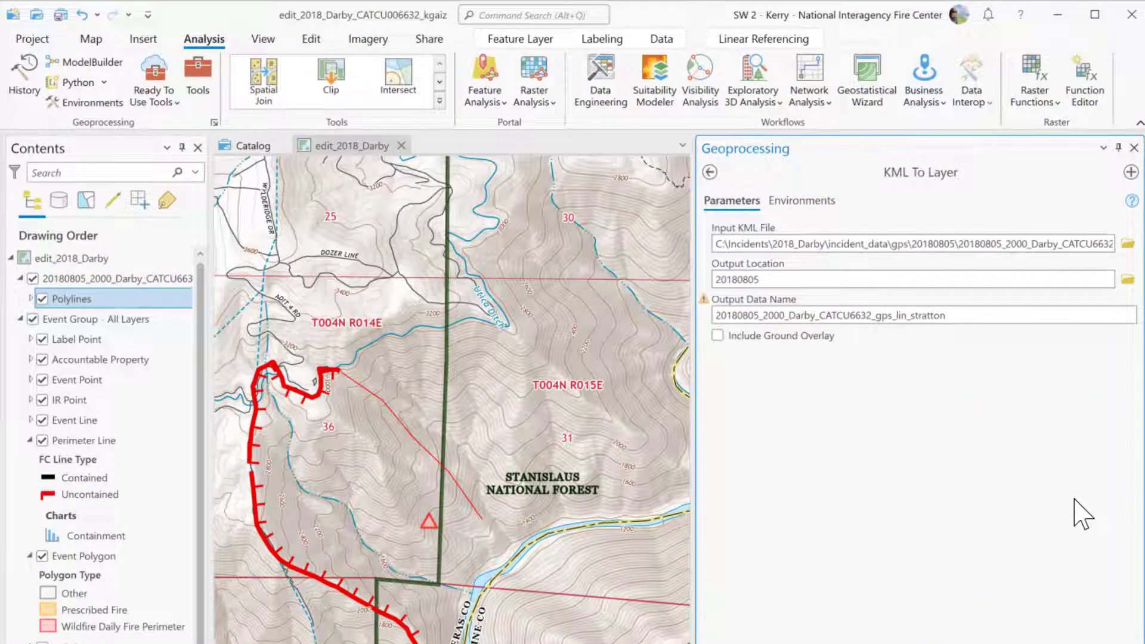
click(710, 172)
- Open GPX To Features with the thomas GPX file from 20180805 as input
drag(758, 173, 699, 179)
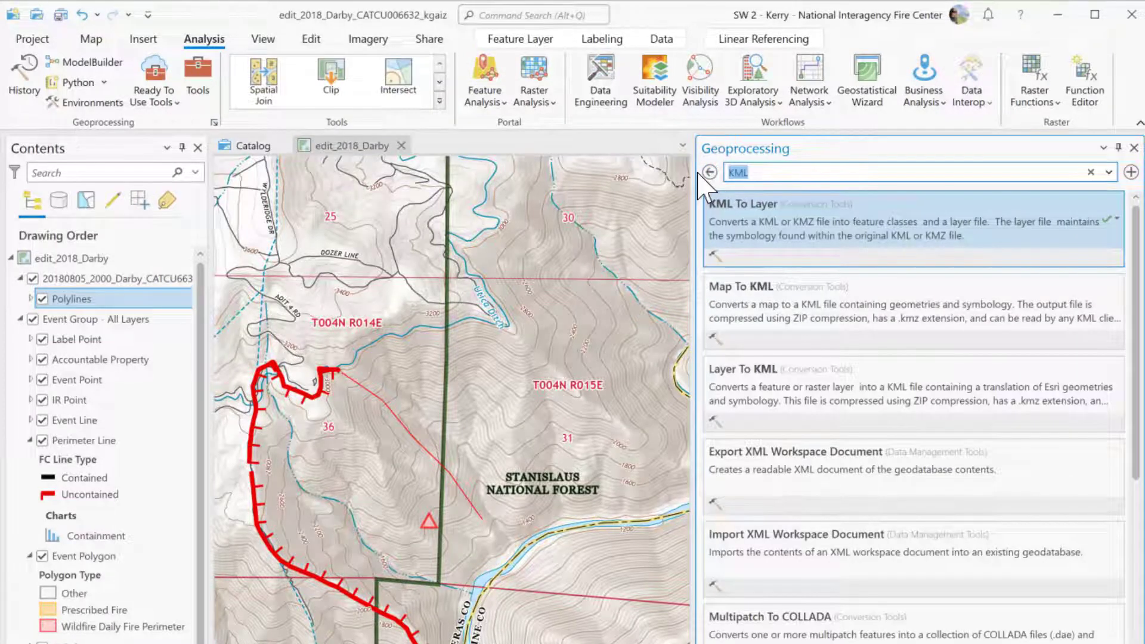
text(GPX)
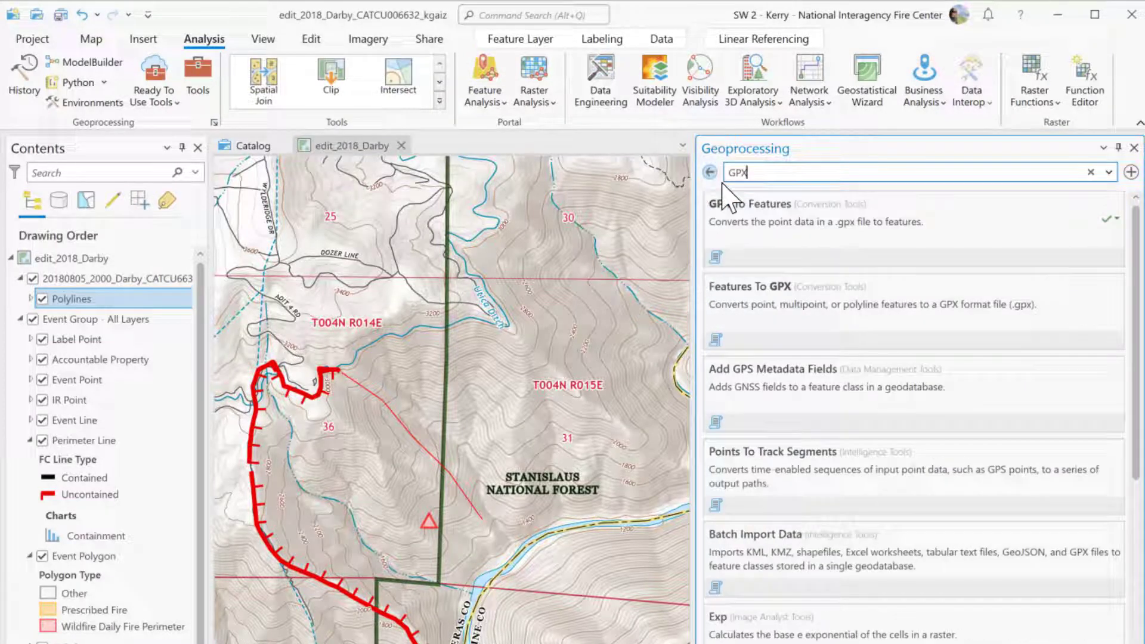
click(759, 242)
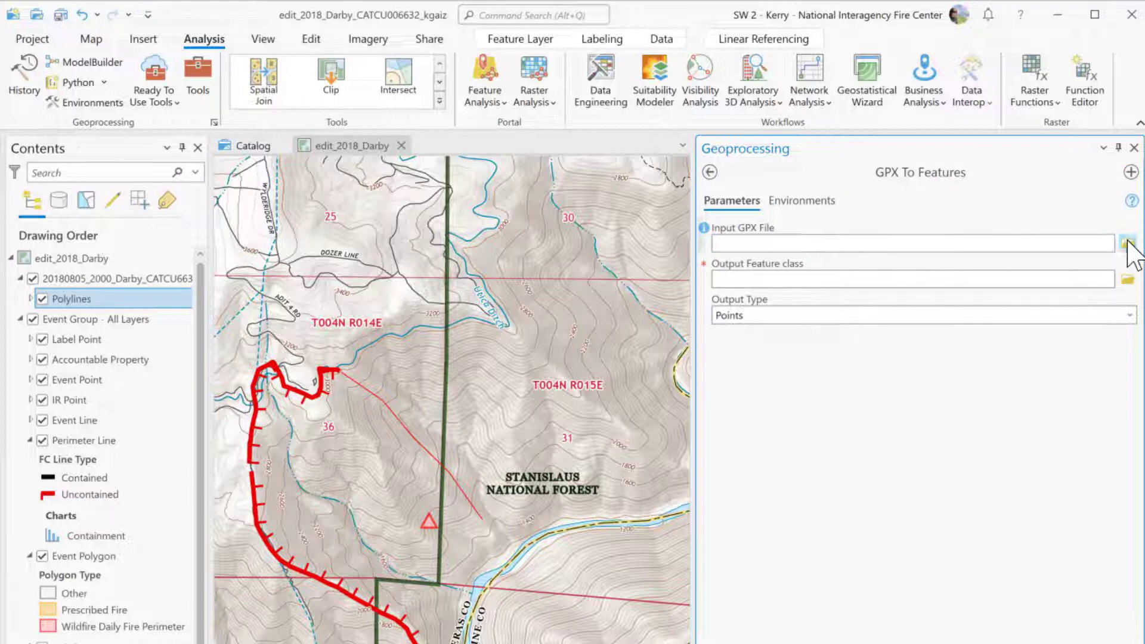
click(1127, 244)
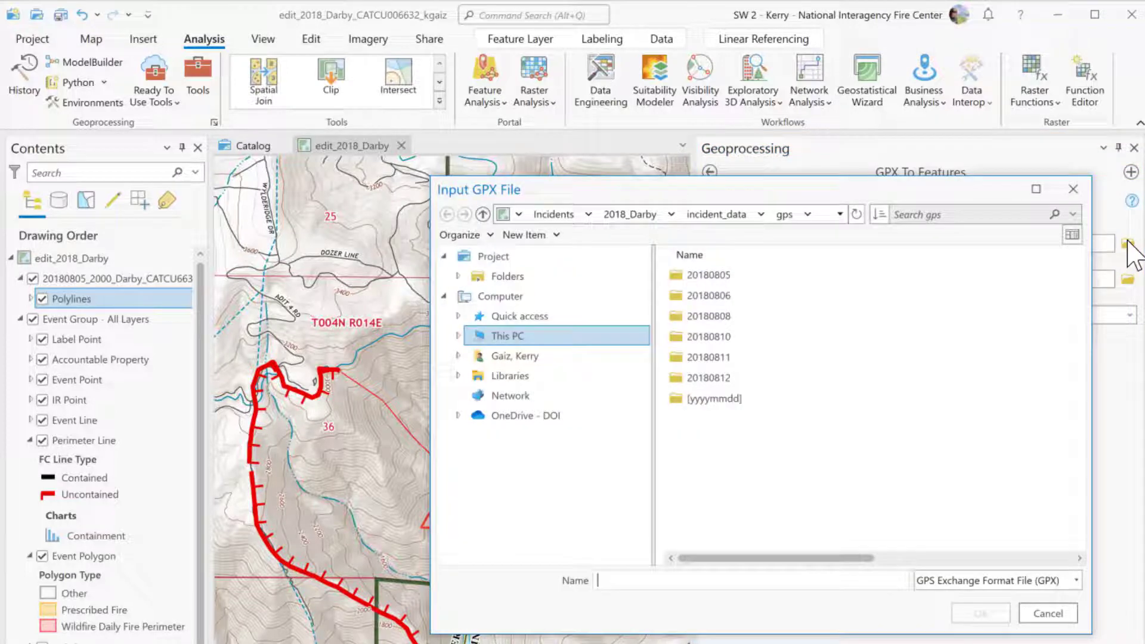
double_click(691, 276)
click(811, 275)
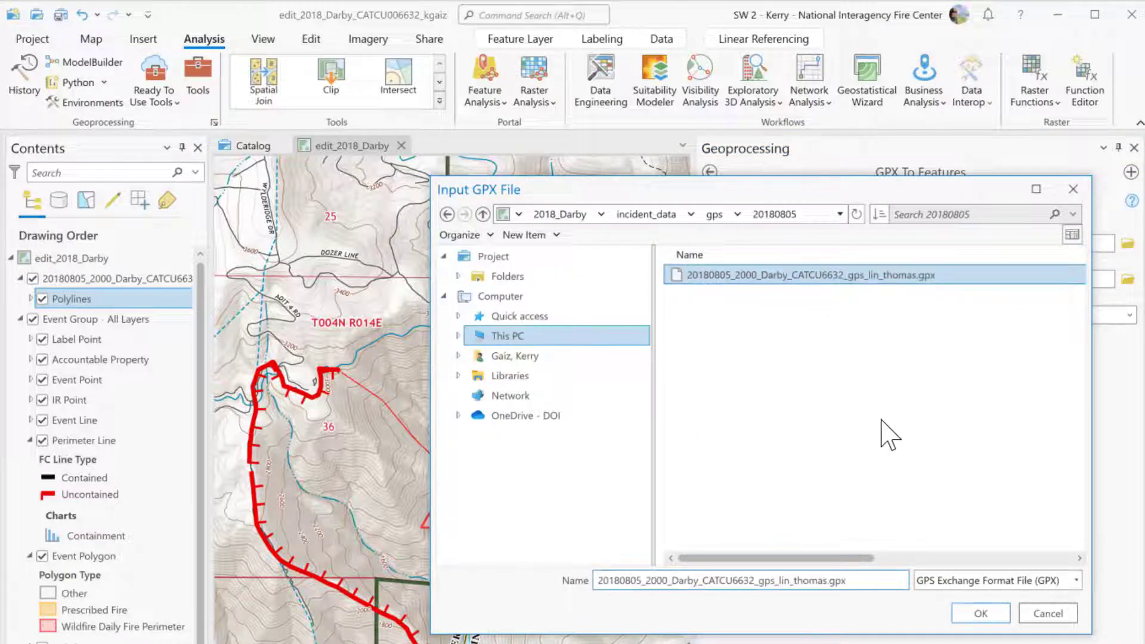
click(985, 620)
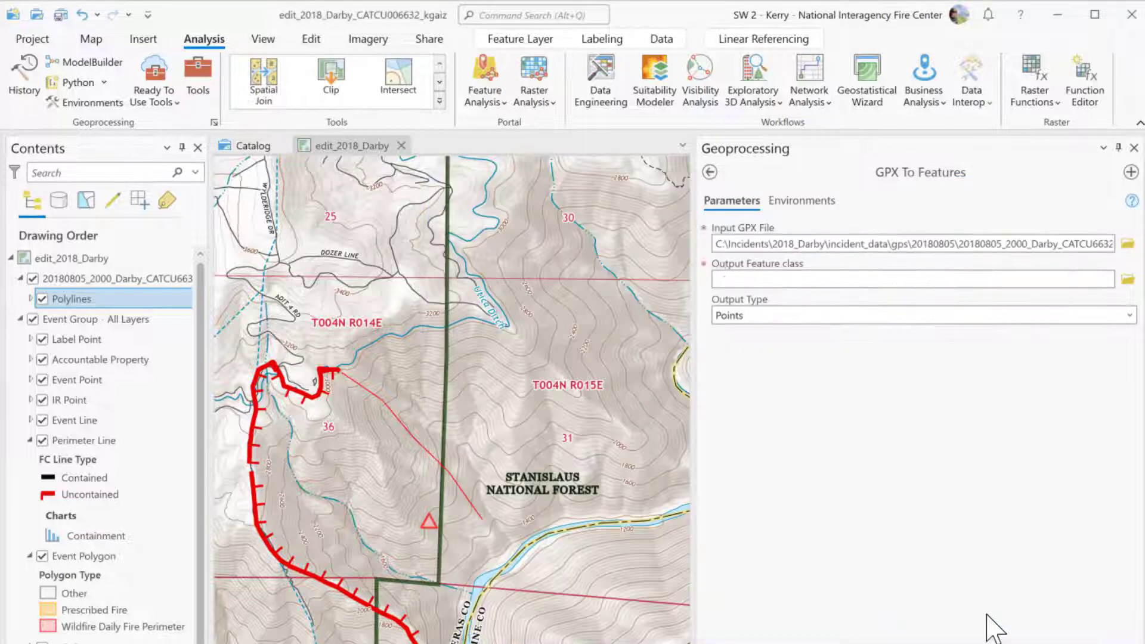
- Save output as 20180805_2000_Darby_CATCU6632_gps_lin_thomas, tracks as polylines, and run
click(1128, 279)
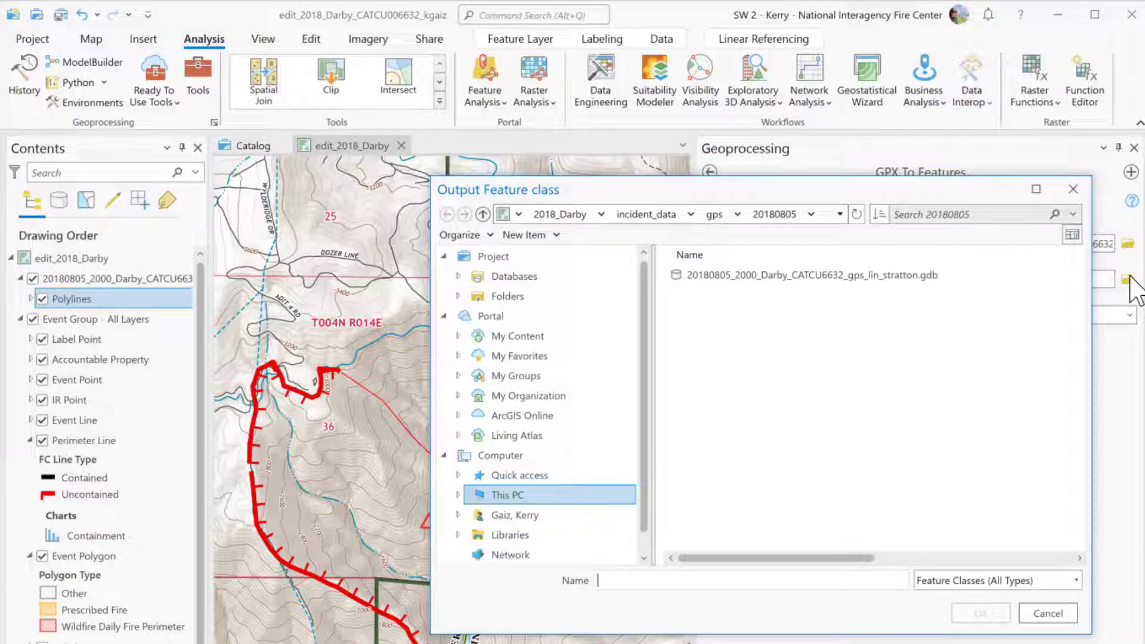
text(2018)
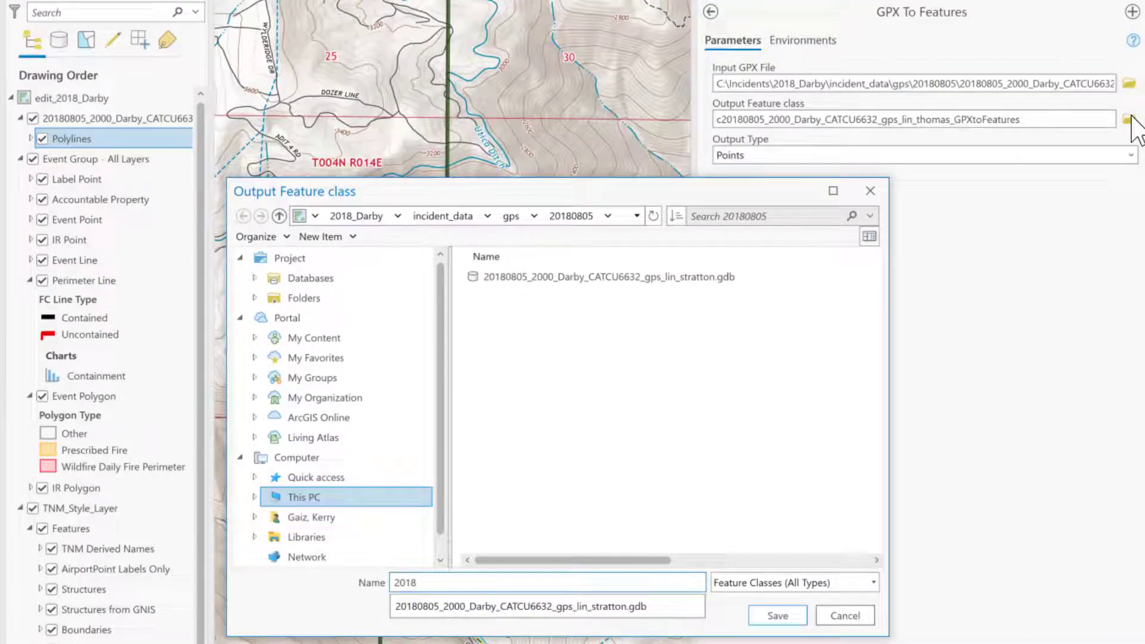
text(0805_2000_Darby_CATCU6)
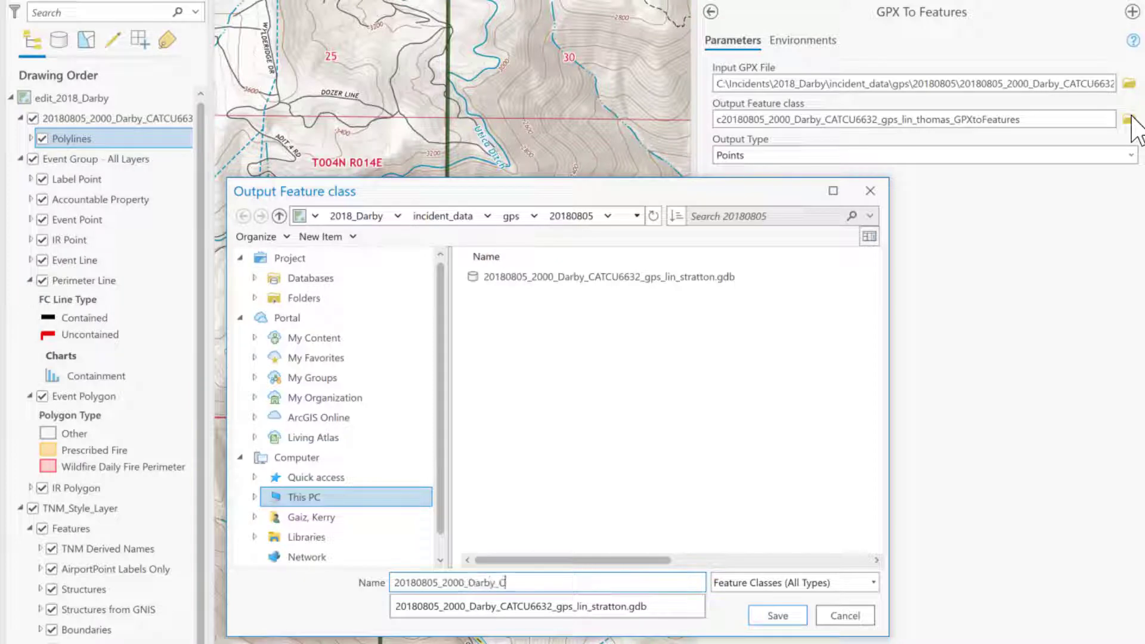
text(632_gps_lin_thomas)
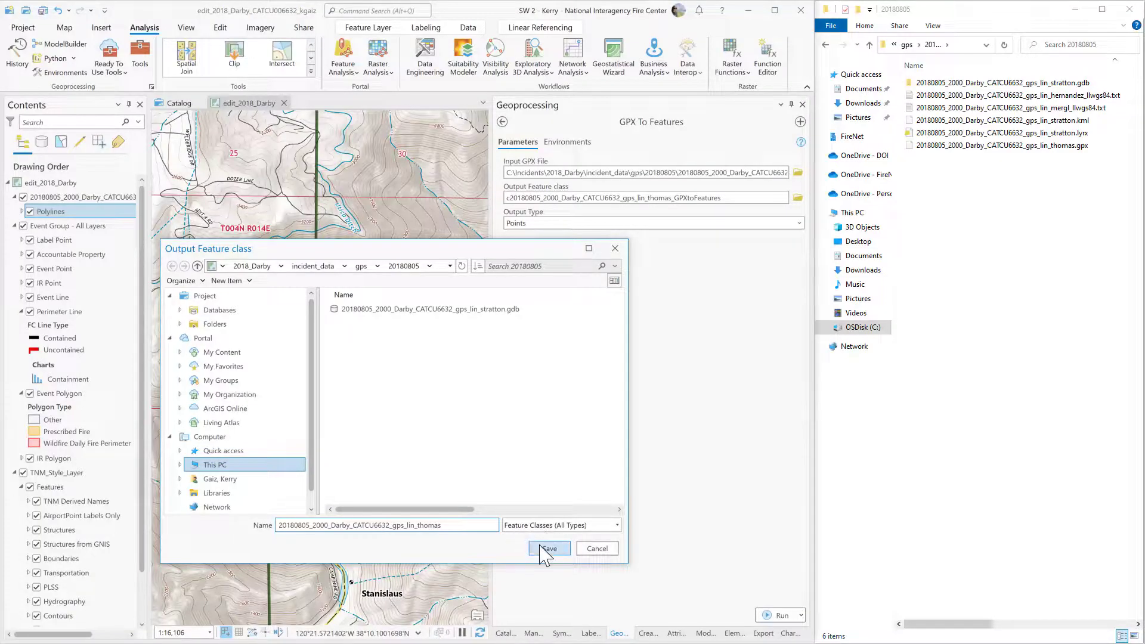
click(772, 617)
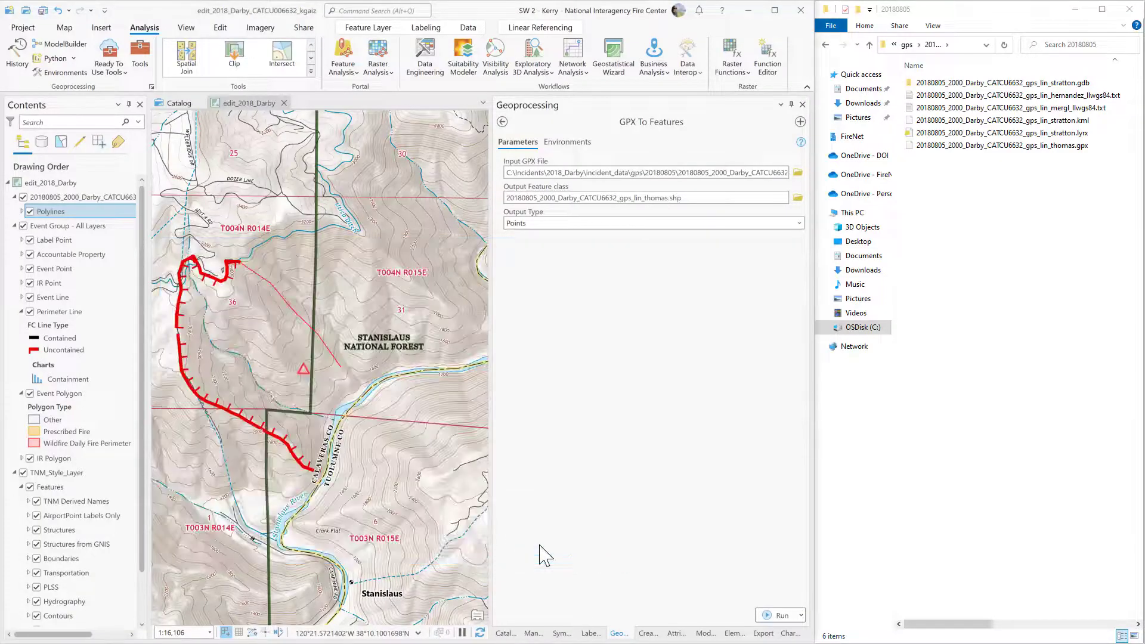
click(799, 224)
click(603, 250)
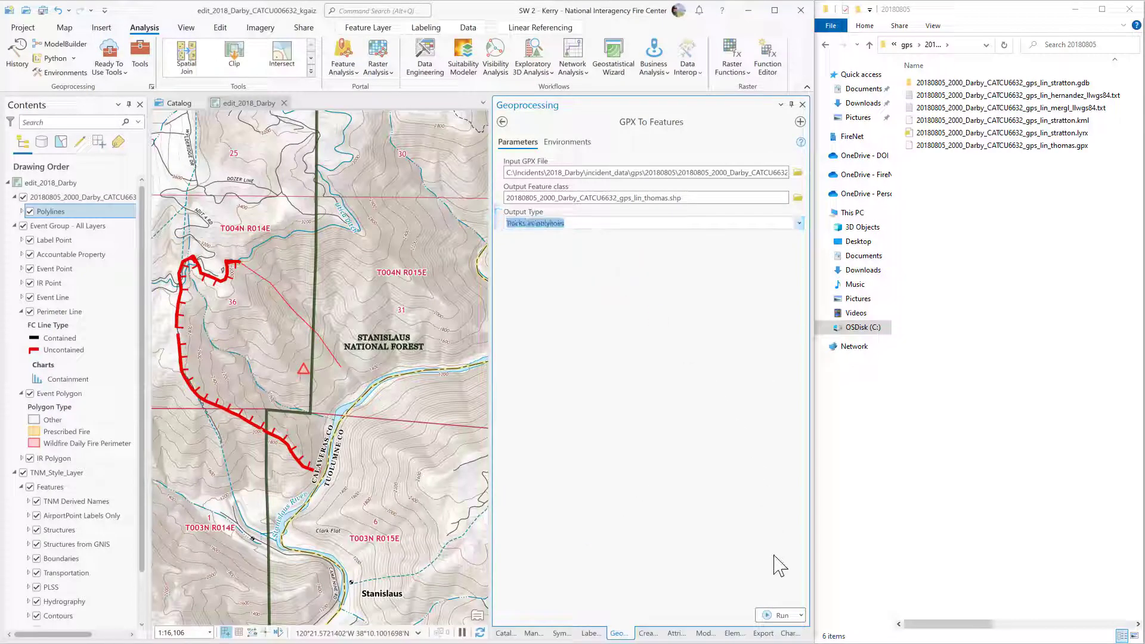
click(773, 617)
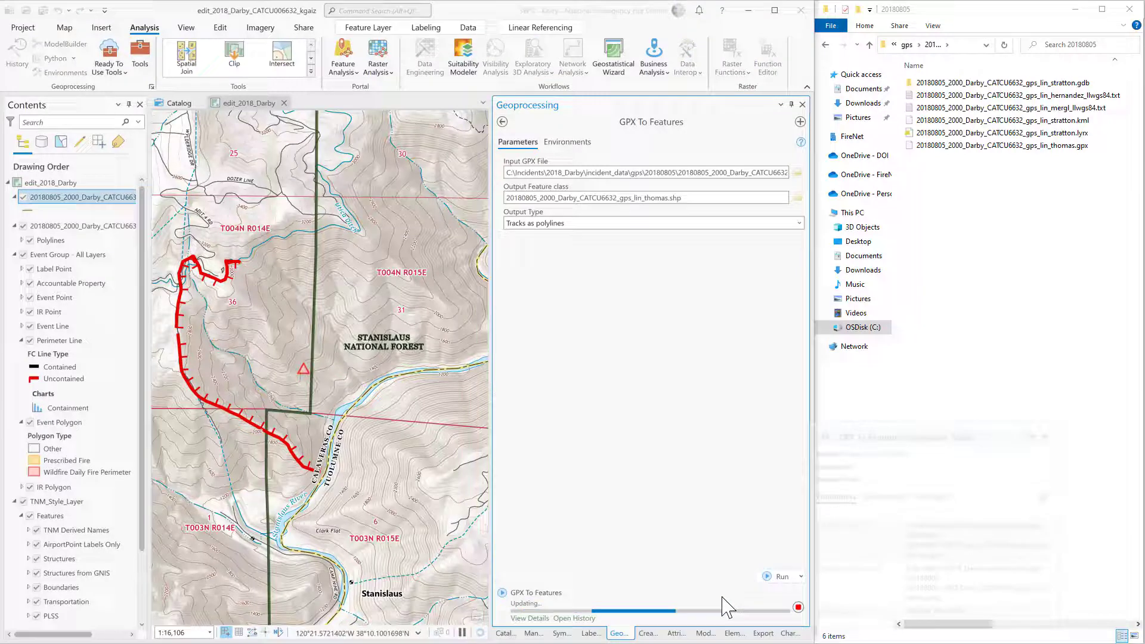
mouse_move(723, 598)
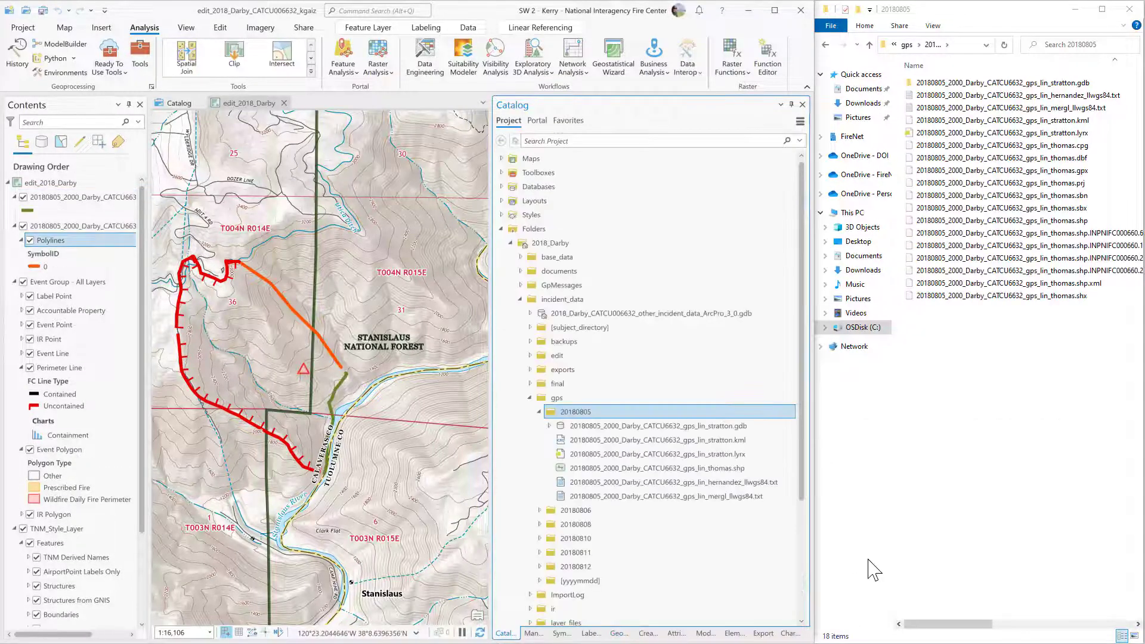